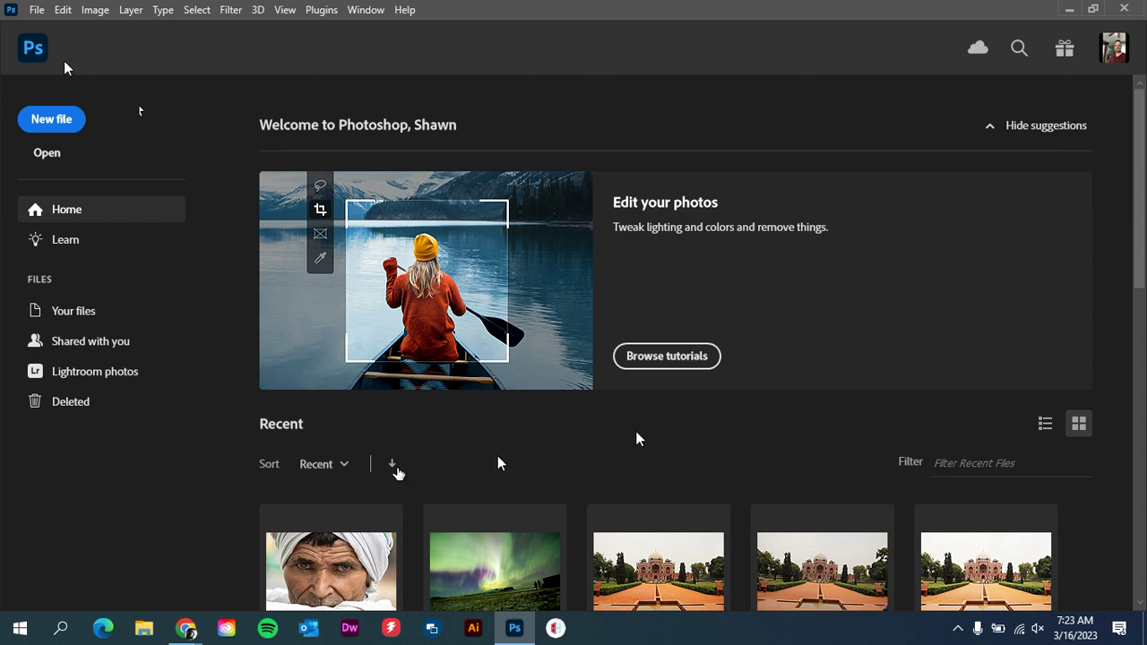
- Open the General page of Photoshop's Preferences from the Edit menu
{"action": "left_click", "coordinate": [61, 9]}
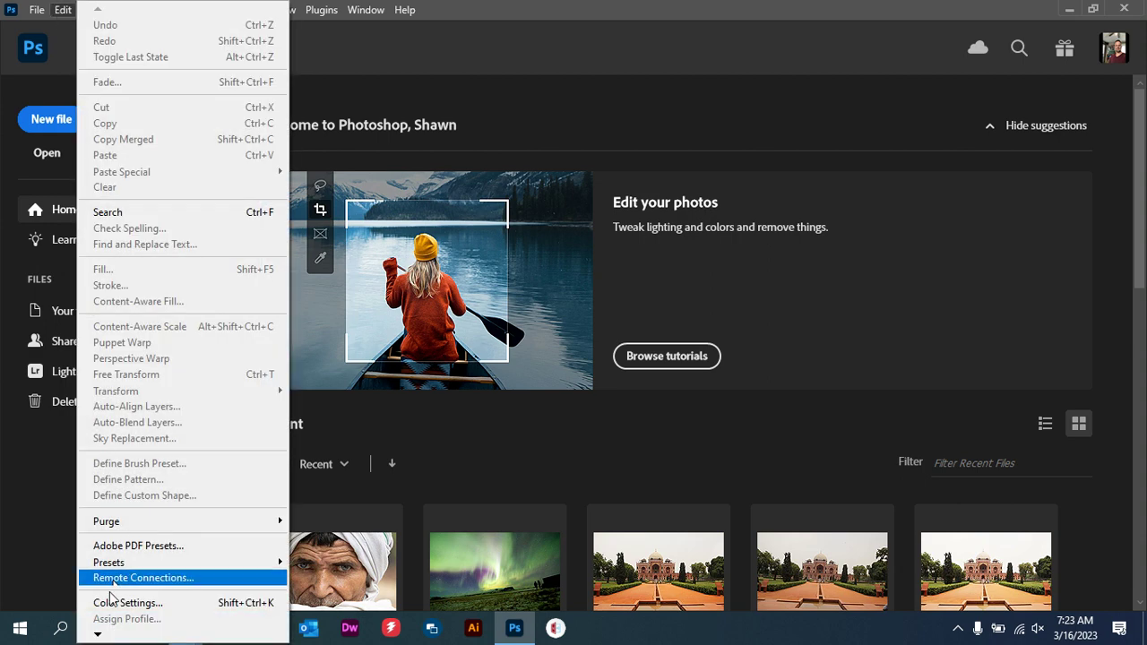
{"action": "mouse_move", "coordinate": [98, 636]}
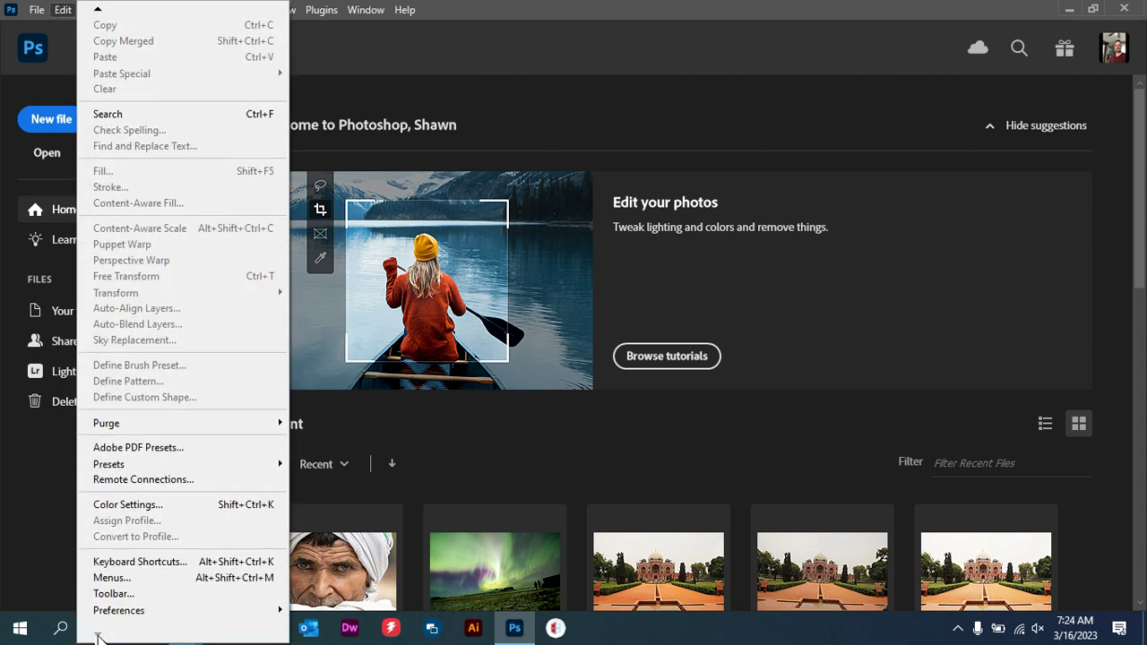
{"action": "mouse_move", "coordinate": [134, 610]}
{"action": "mouse_move", "coordinate": [190, 612]}
{"action": "left_click", "coordinate": [365, 289]}
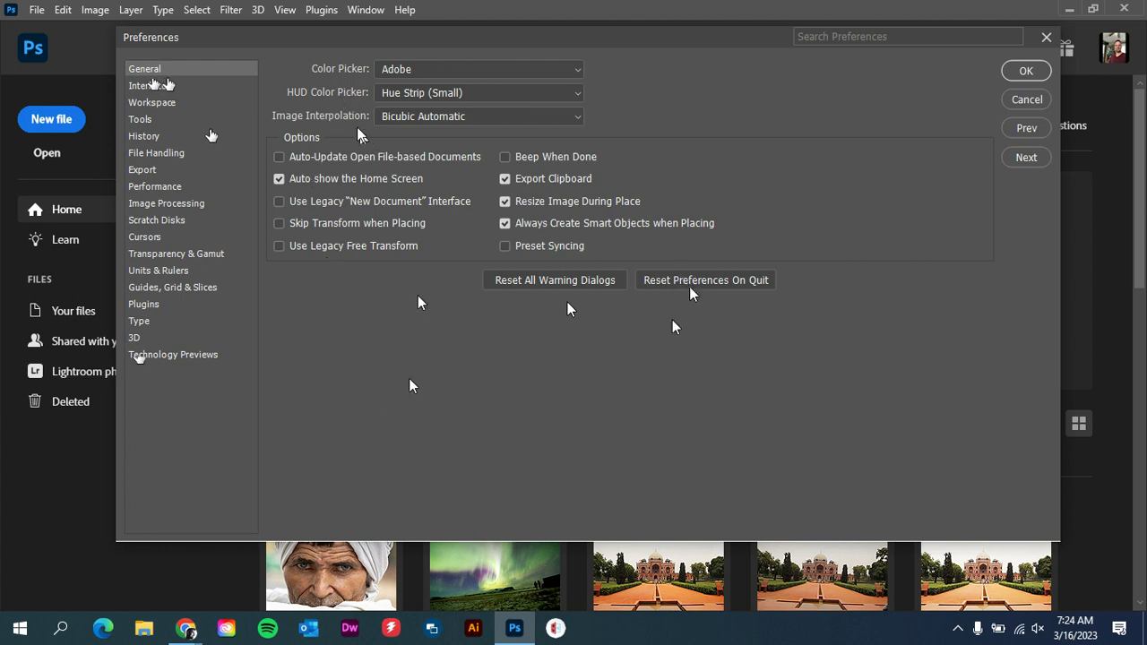
- On the Interface page, preview the darkest and lightest colour themes, then restore dark grey
{"action": "left_click", "coordinate": [154, 85]}
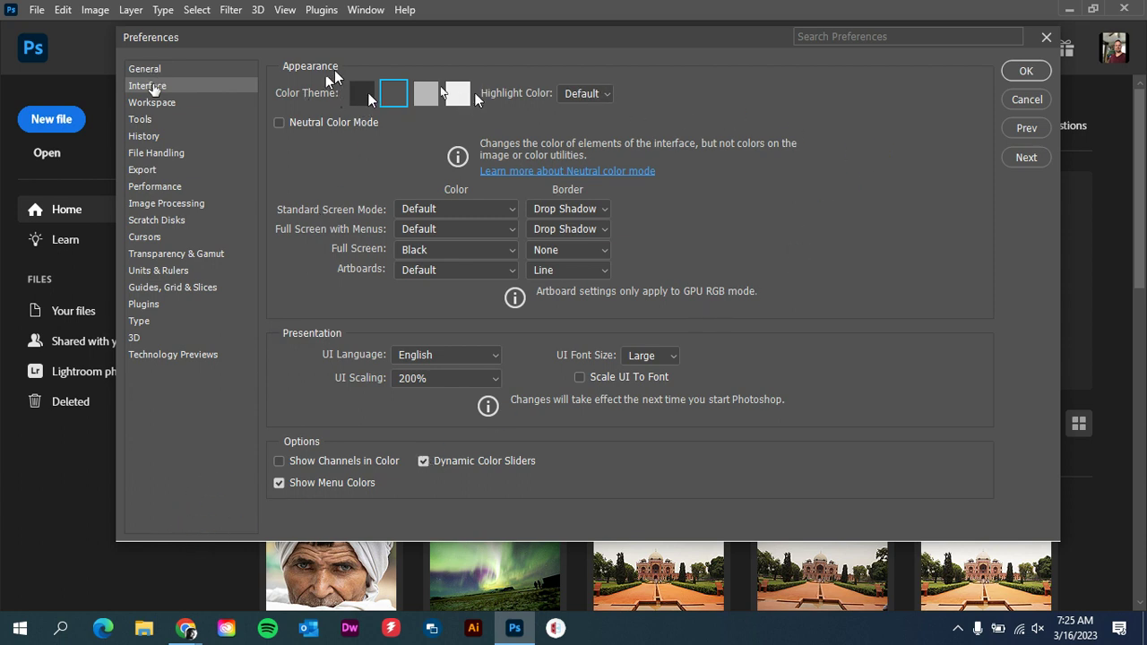
{"action": "left_click", "coordinate": [363, 94]}
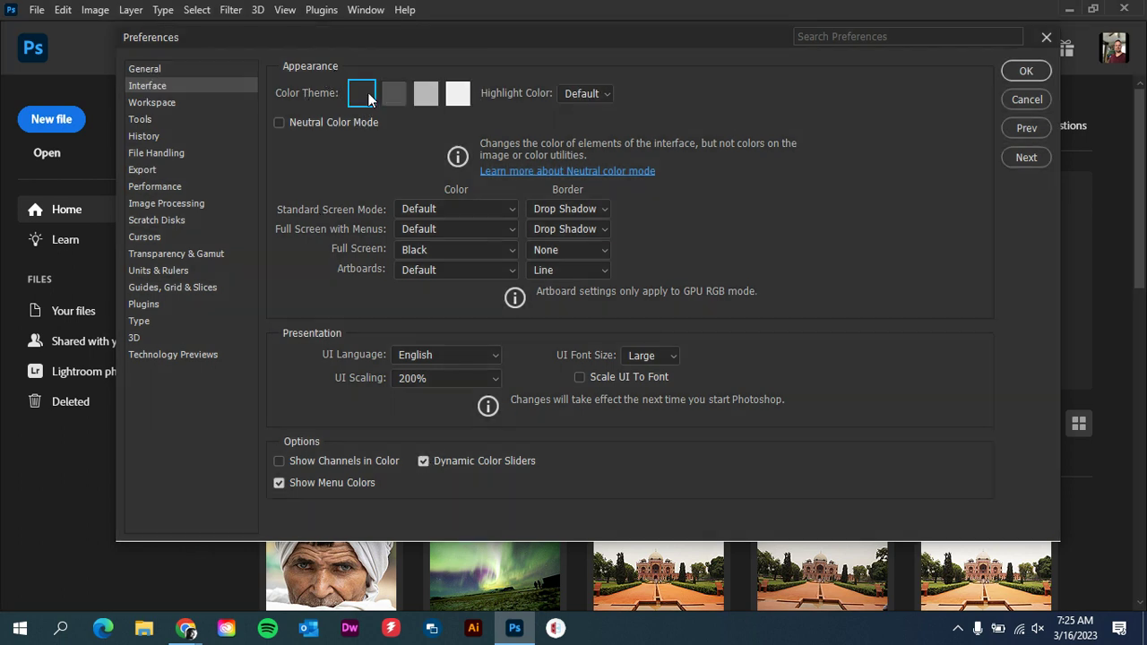
{"action": "left_click", "coordinate": [455, 96]}
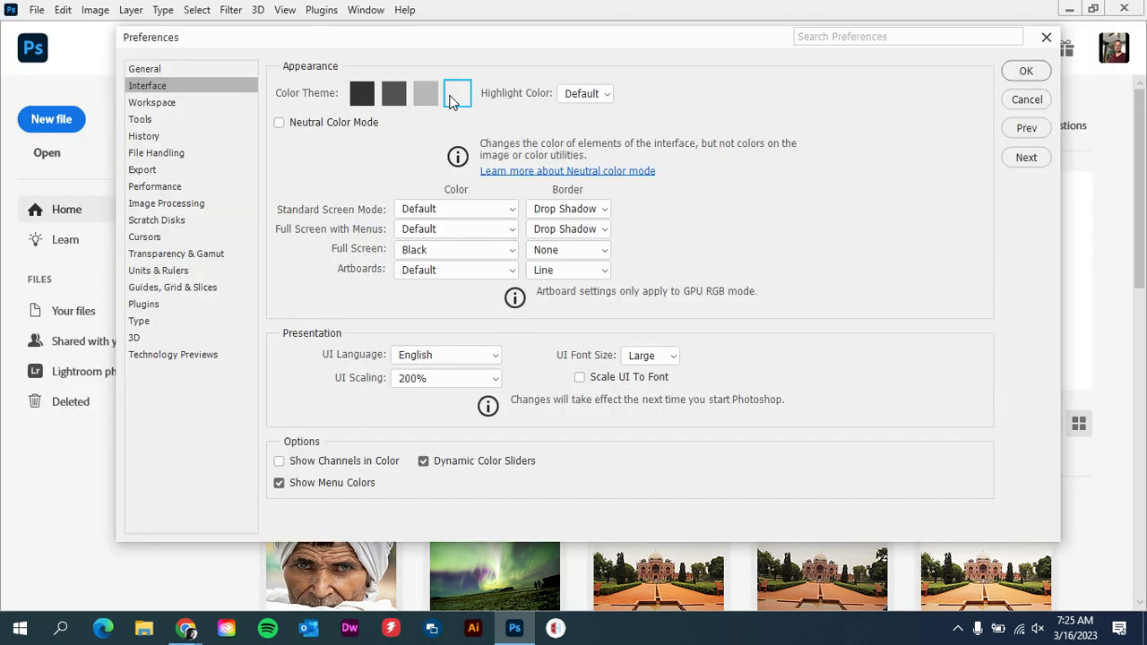
{"action": "left_click", "coordinate": [392, 106]}
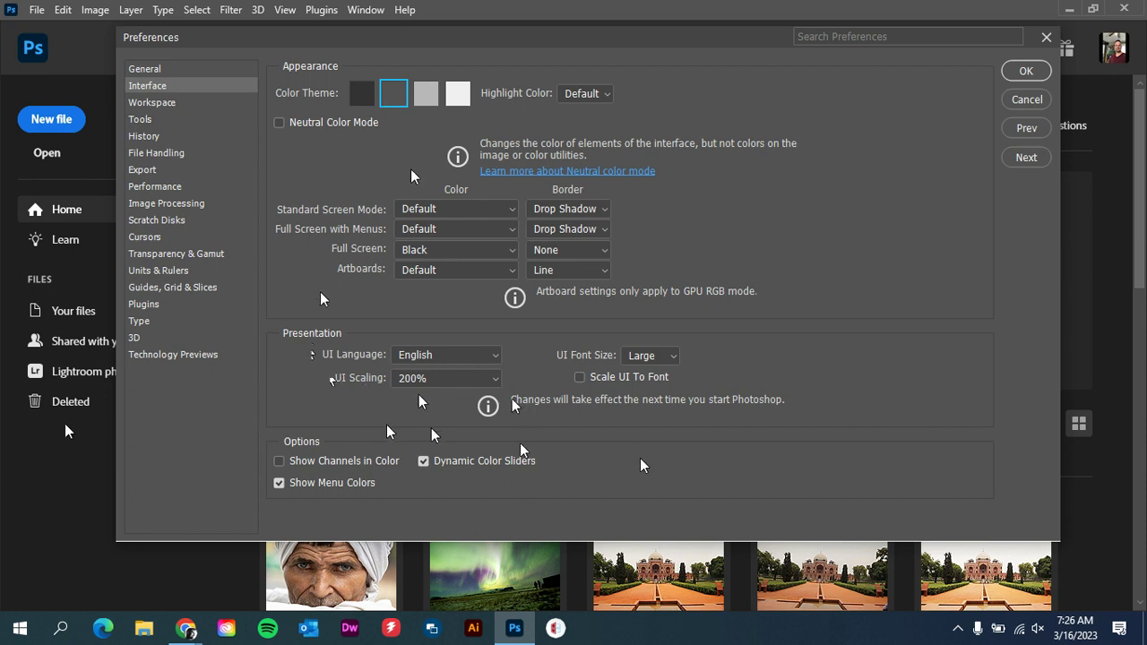
- Browse the Workspace, Tools and History Log pages, ending on File Handling
{"action": "left_click", "coordinate": [169, 105]}
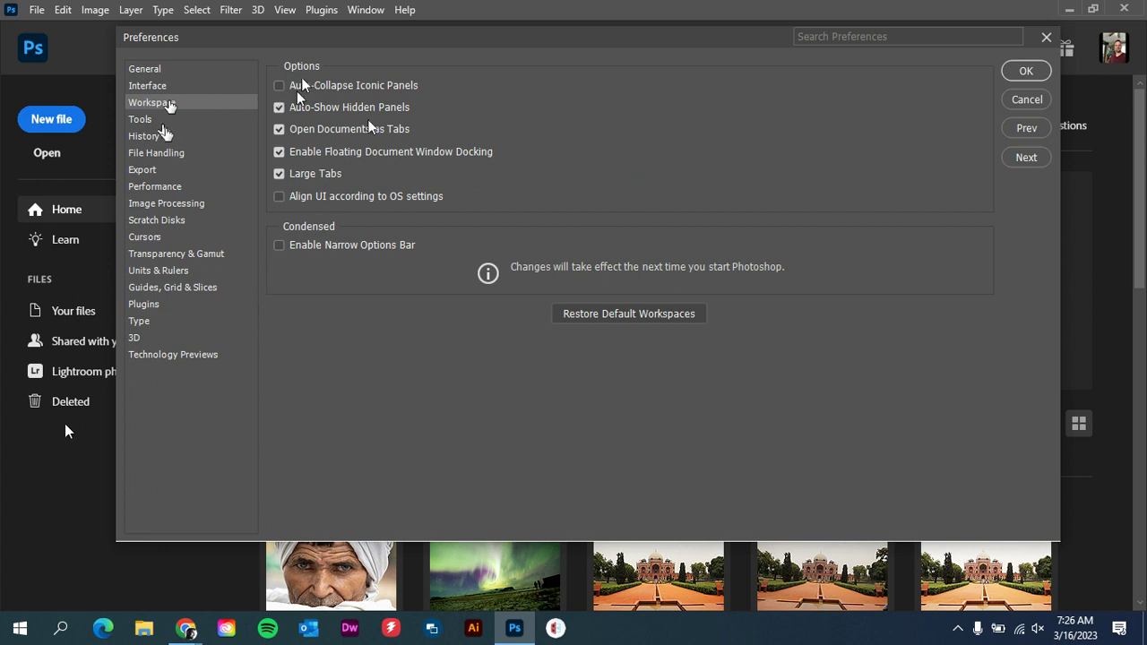
{"action": "left_click", "coordinate": [142, 120]}
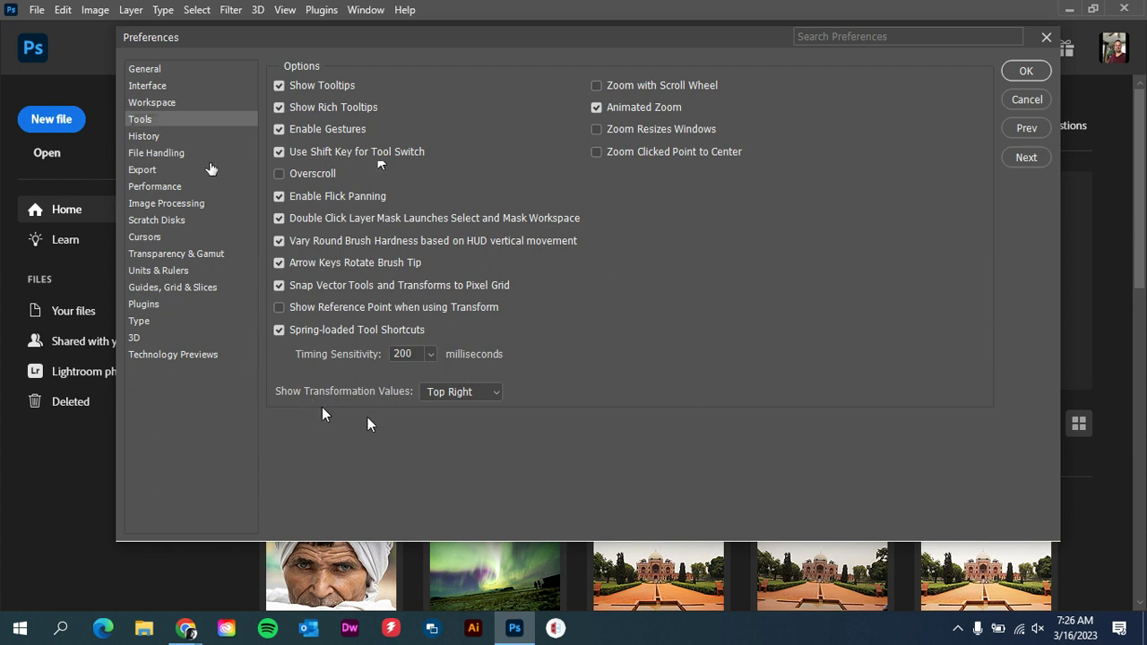
{"action": "left_click", "coordinate": [151, 136]}
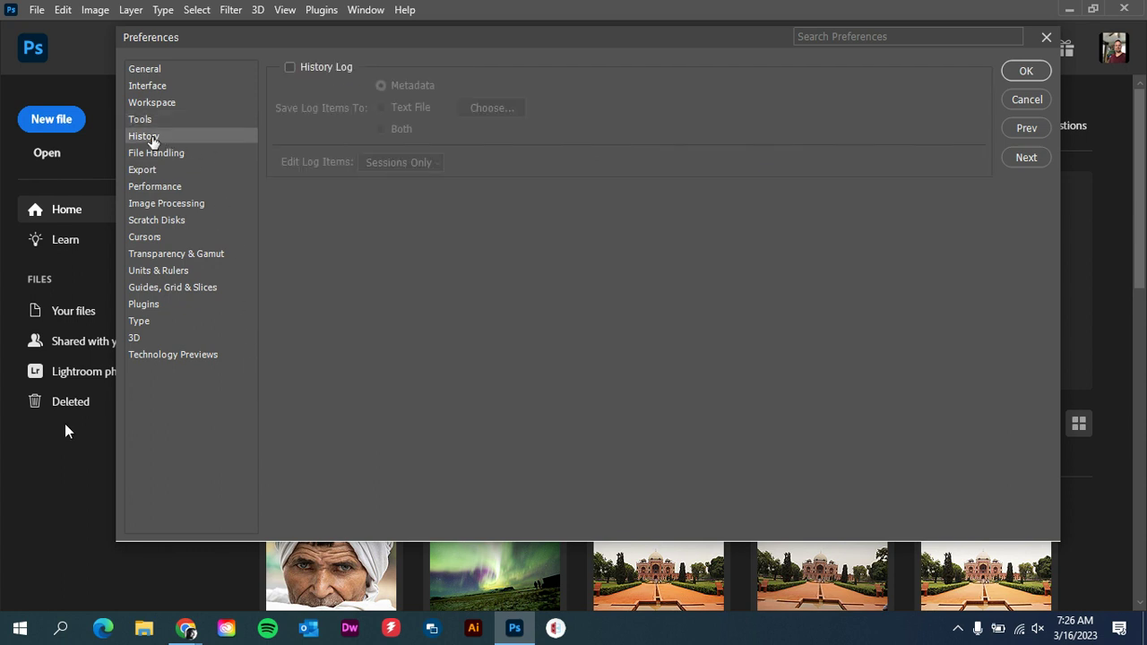
{"action": "left_click", "coordinate": [184, 156]}
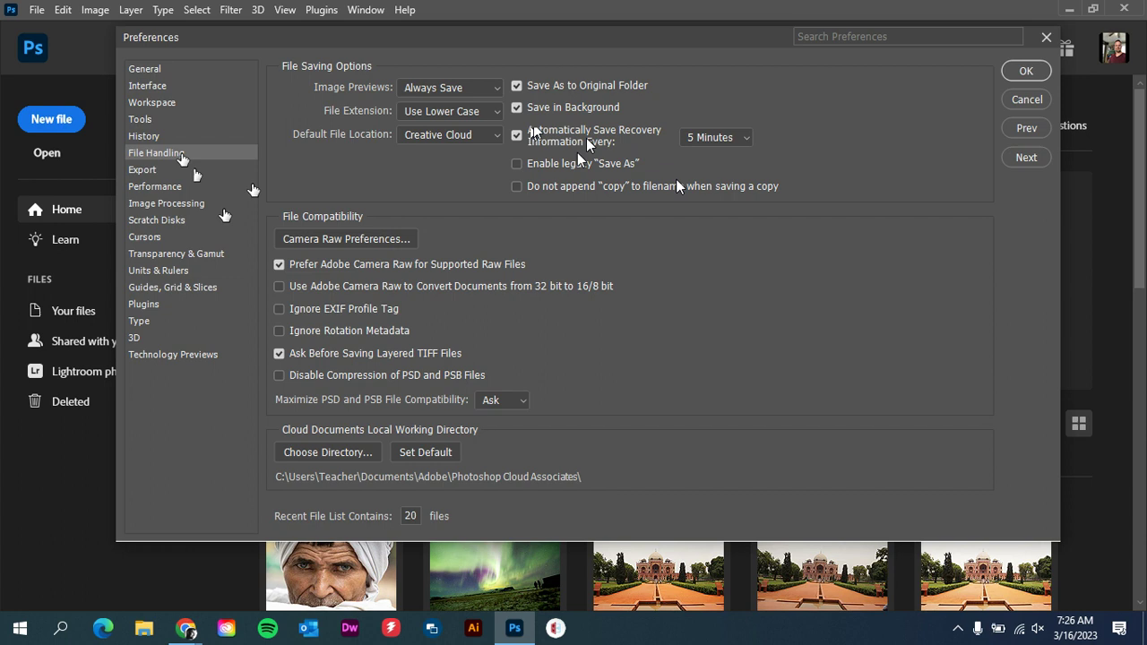
- Set recovery information to auto-save every 5 Minutes and move to the Export page
{"action": "left_click", "coordinate": [742, 137]}
{"action": "left_click", "coordinate": [721, 168]}
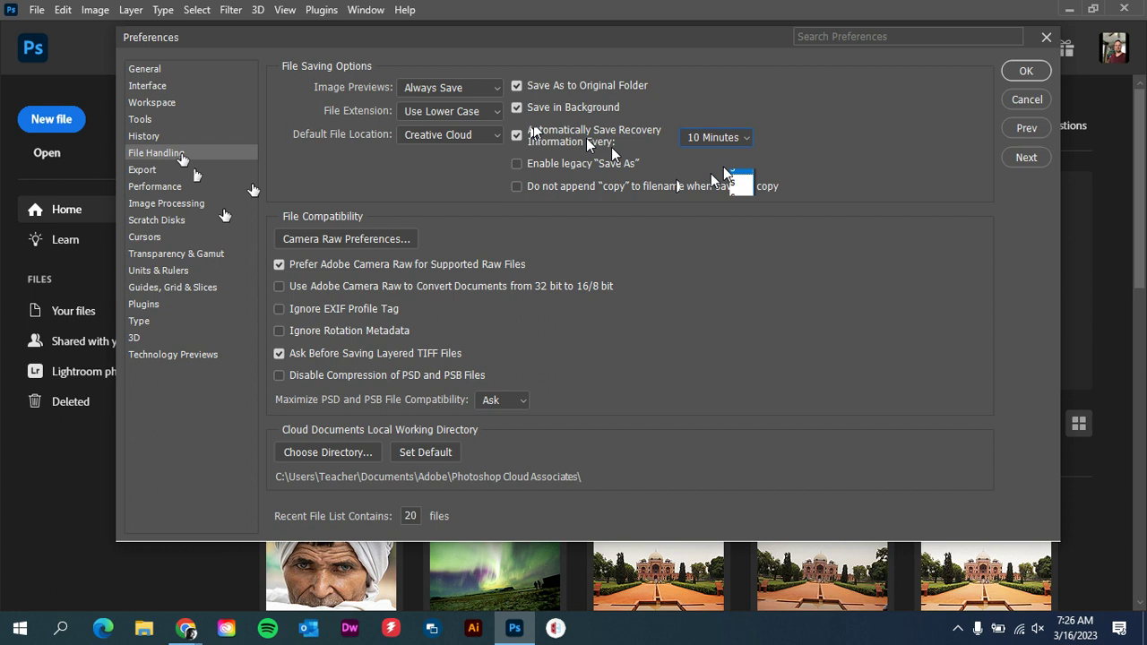
{"action": "left_click", "coordinate": [746, 141]}
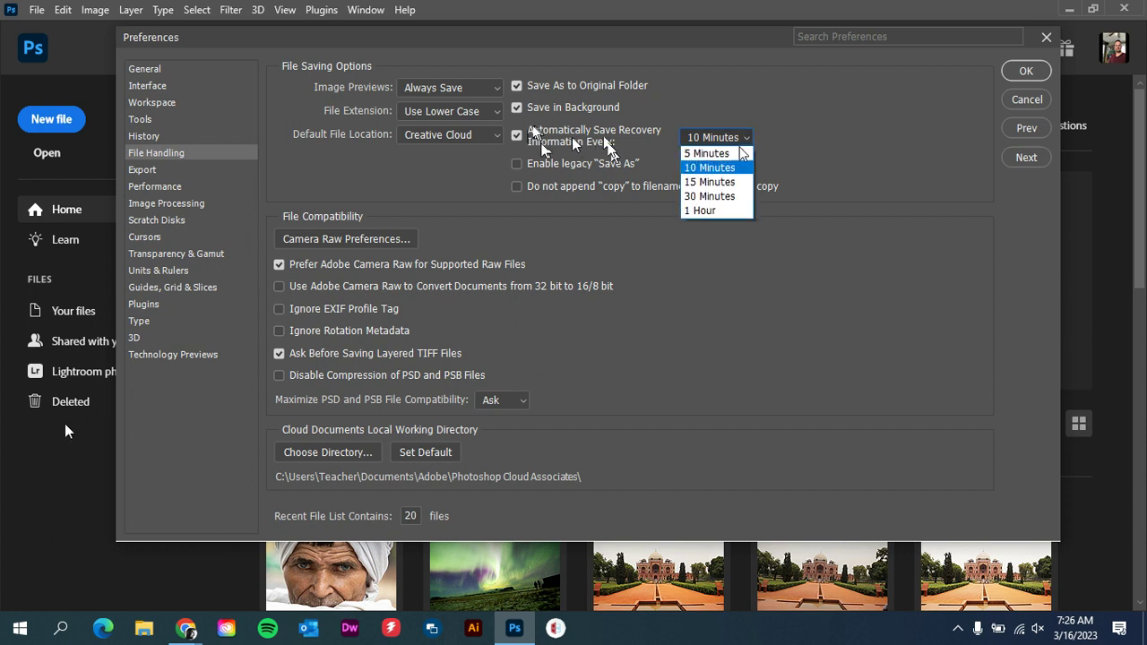
{"action": "left_click", "coordinate": [741, 153]}
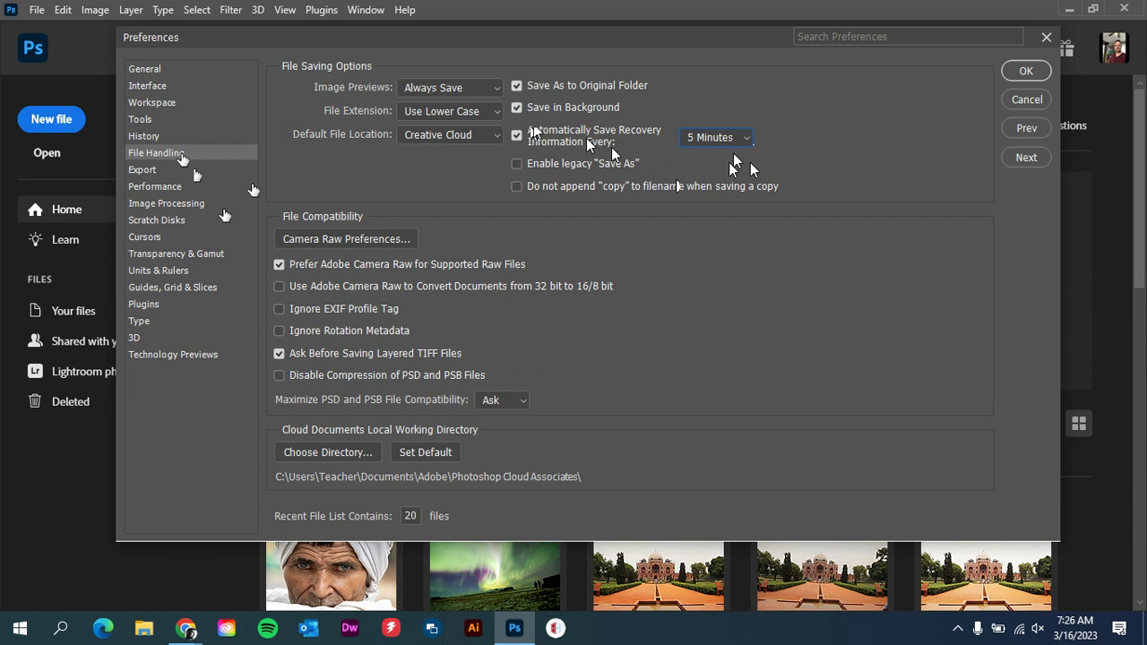
{"action": "left_click", "coordinate": [748, 140]}
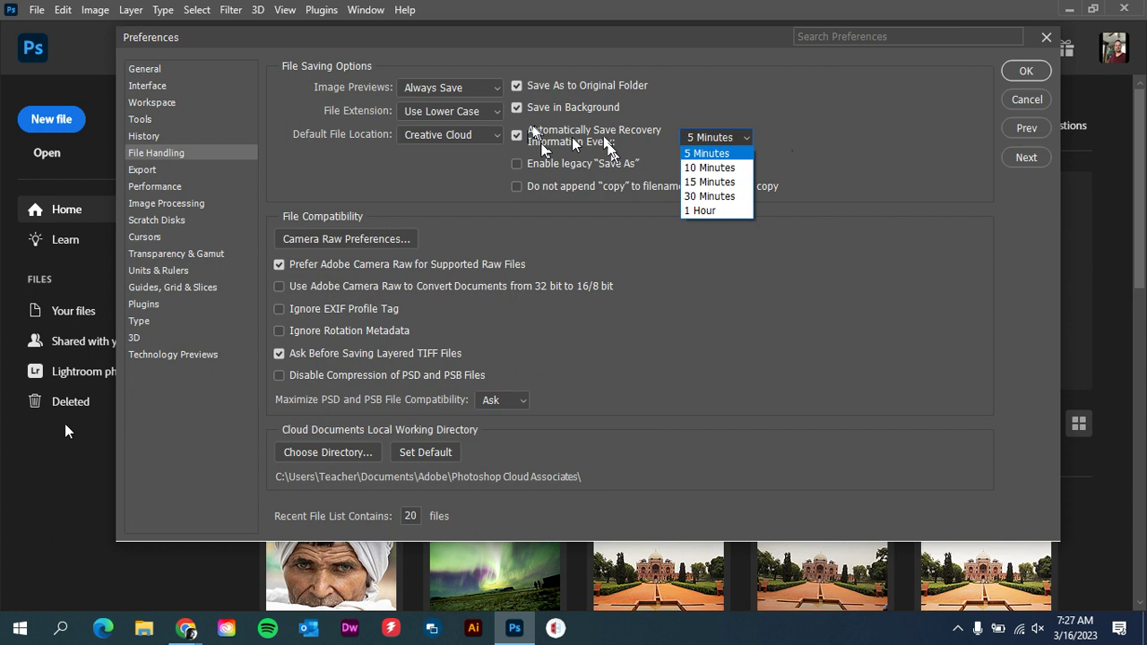
{"action": "left_click", "coordinate": [793, 151]}
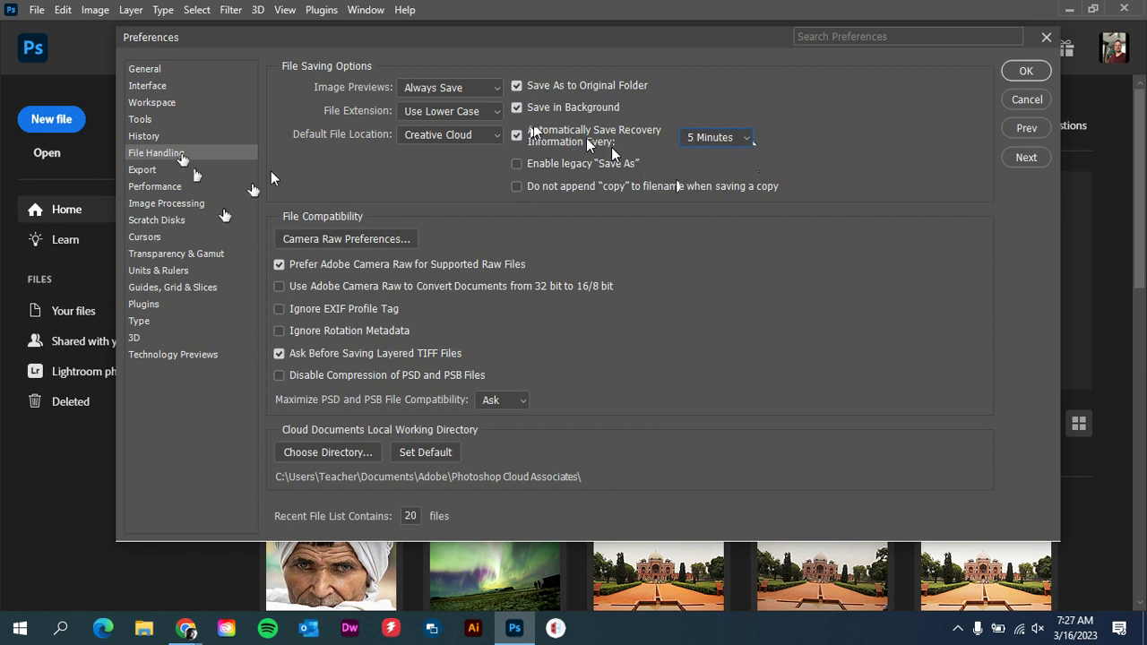
{"action": "left_click", "coordinate": [143, 170]}
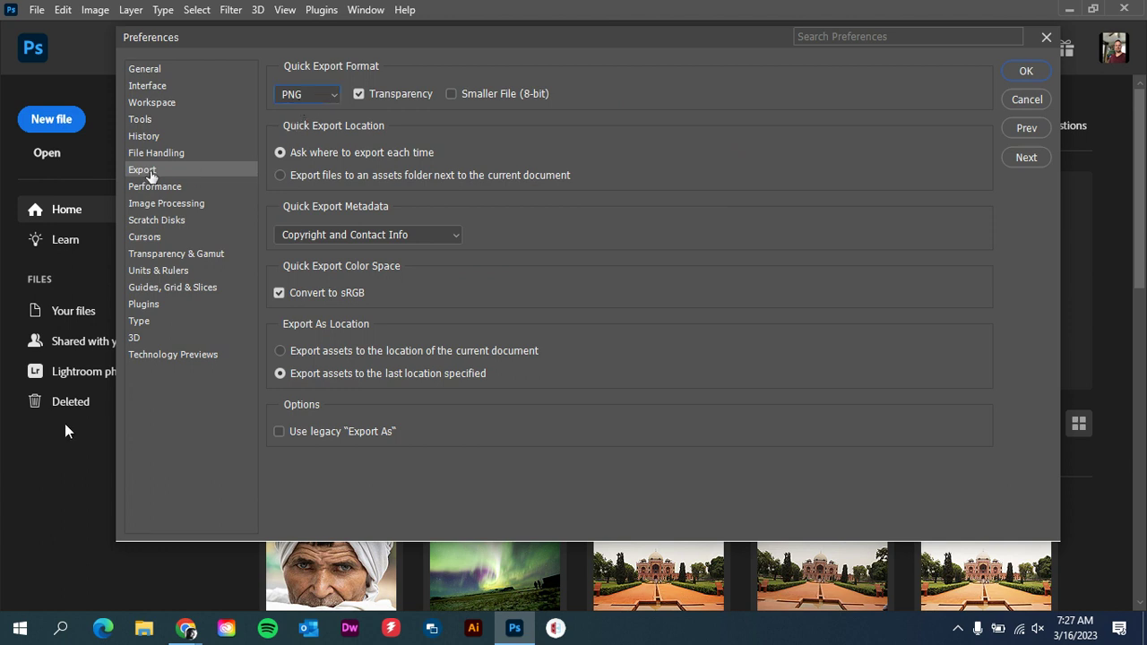
- Set Quick Export format to PNG, keep Copyright and Contact Info metadata, then go to Performance
{"action": "left_click", "coordinate": [299, 100]}
{"action": "left_click", "coordinate": [293, 113]}
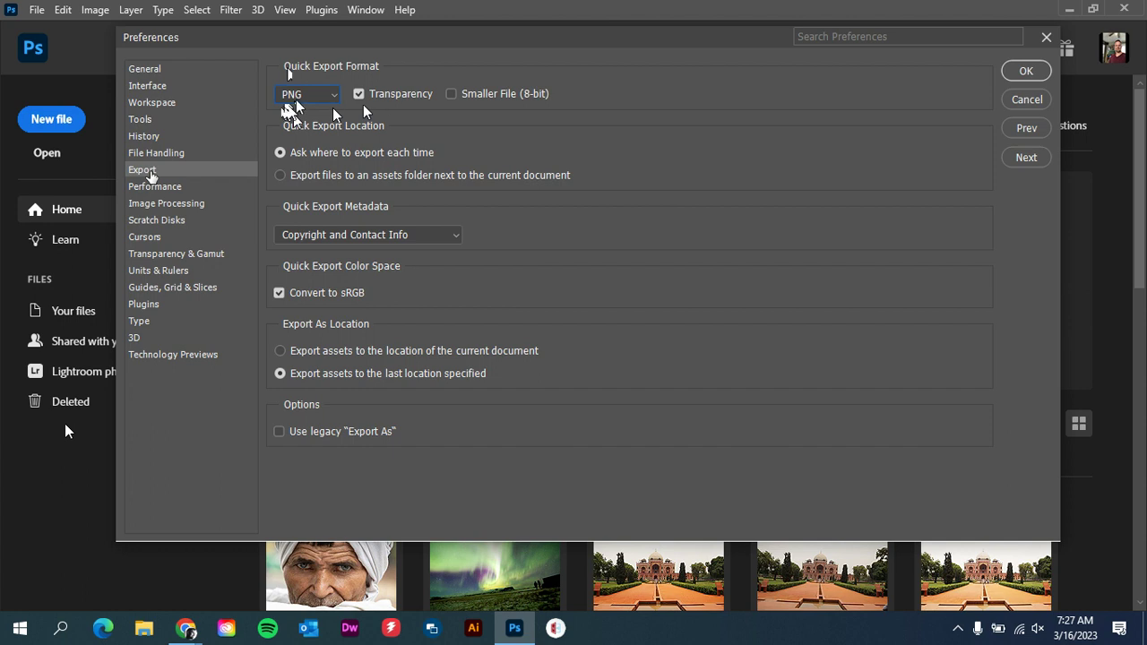
{"action": "left_click", "coordinate": [305, 96]}
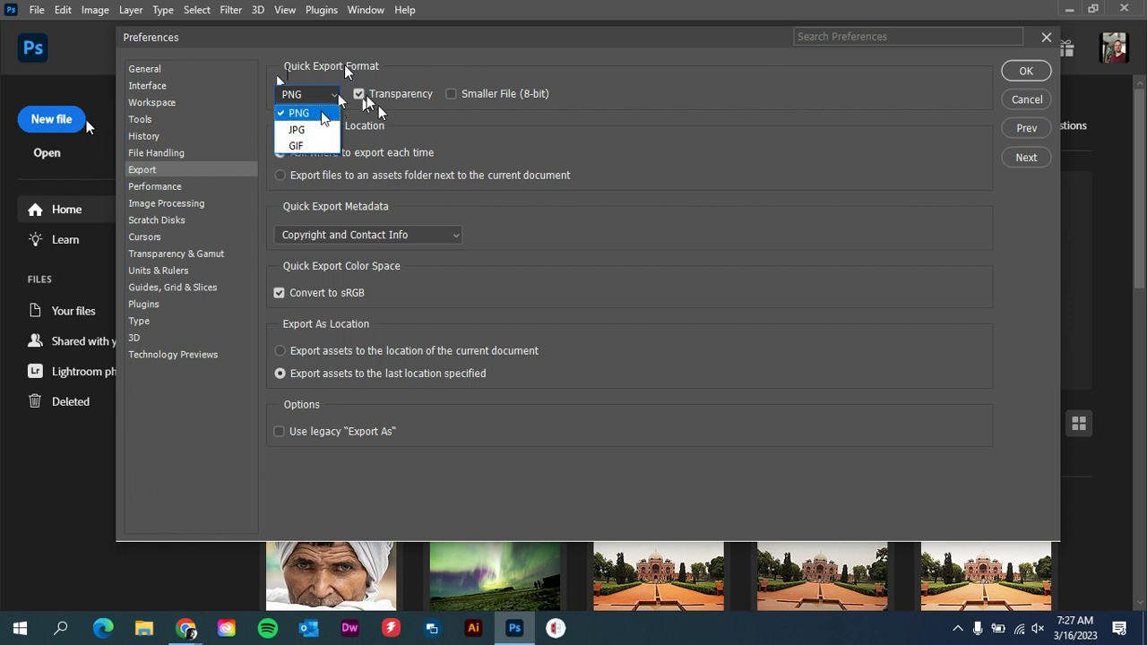
{"action": "left_click", "coordinate": [313, 114]}
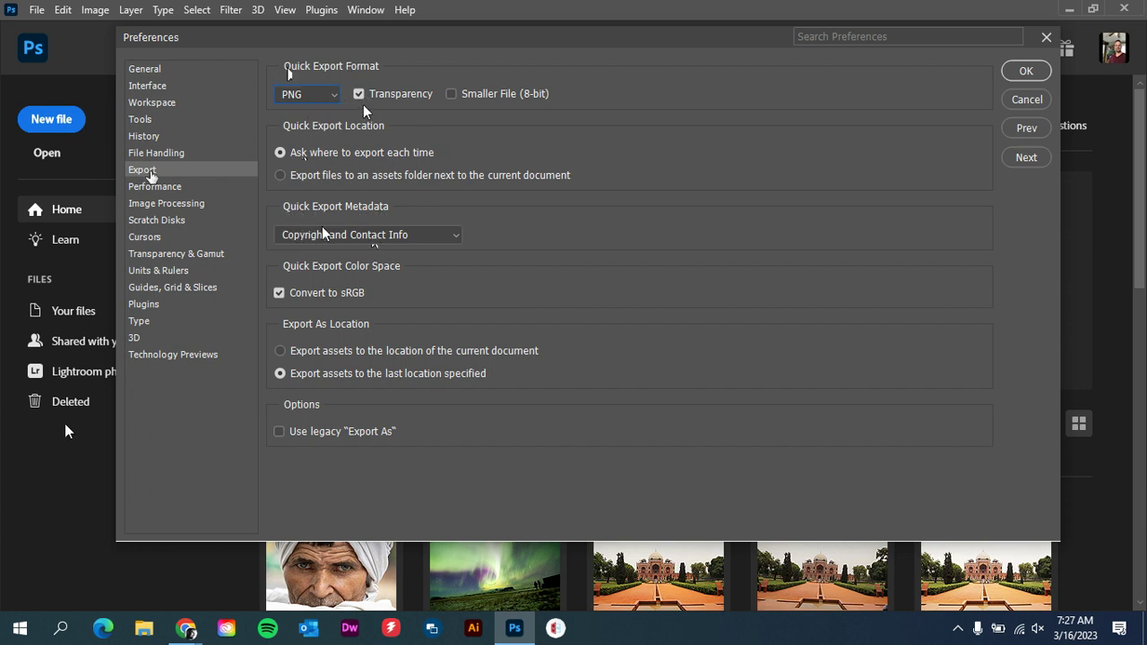
{"action": "left_click", "coordinate": [458, 236]}
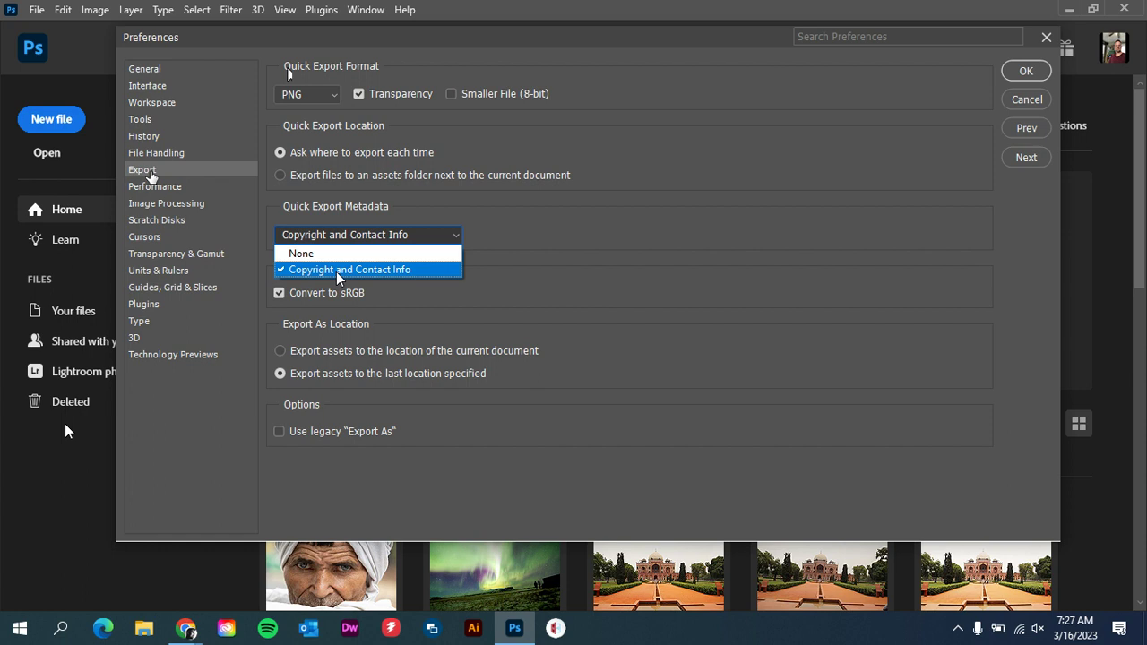
{"action": "left_click", "coordinate": [505, 242]}
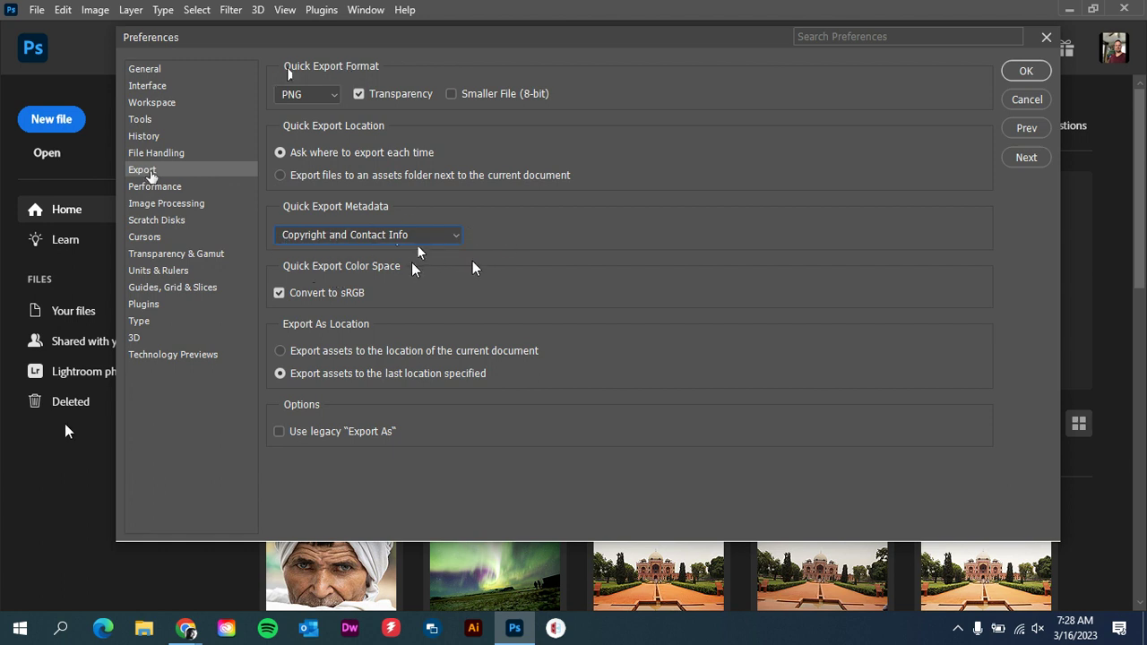
{"action": "left_click", "coordinate": [165, 187]}
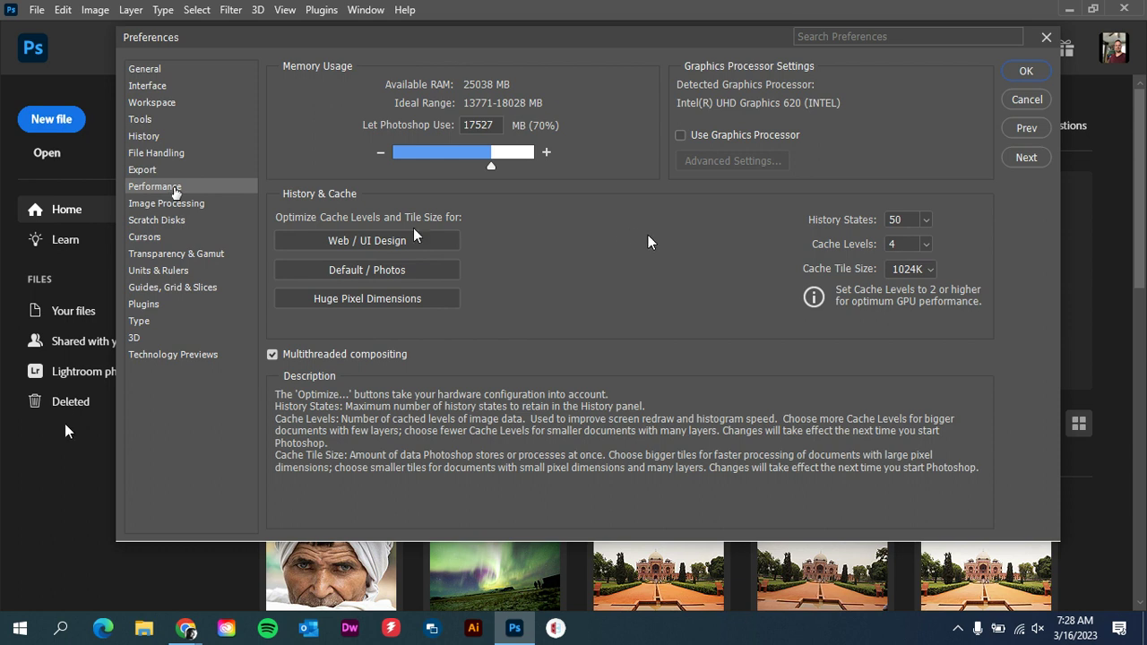
- Switch Use Graphics Processor on and back off, leaving the GPU disabled
{"action": "left_click", "coordinate": [680, 135]}
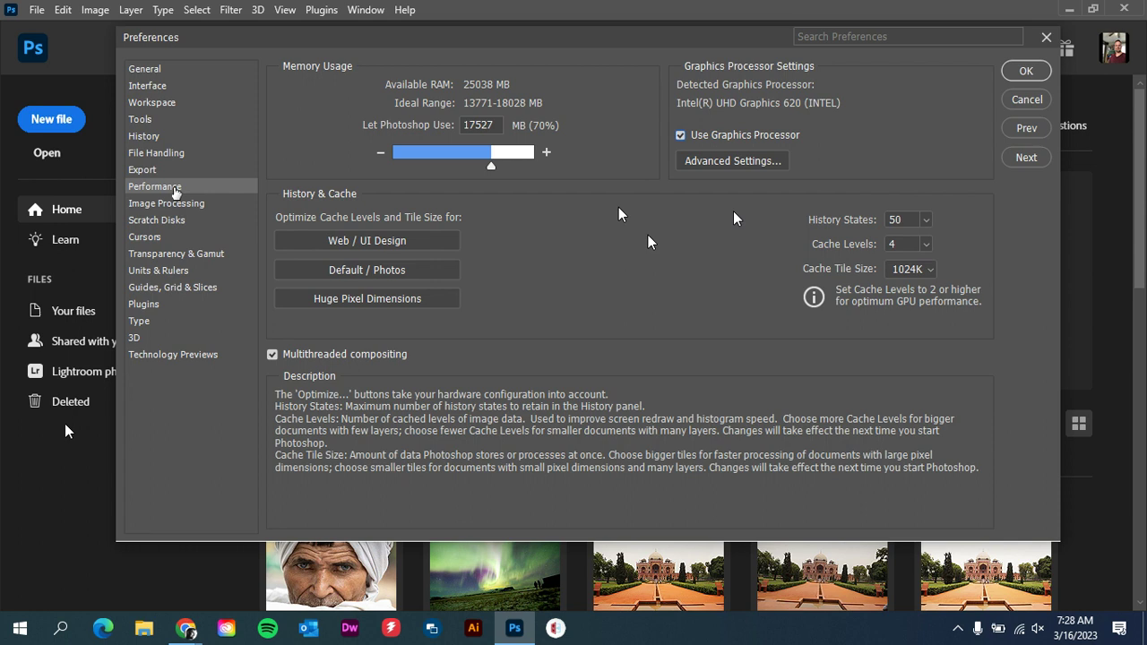
{"action": "left_click", "coordinate": [682, 136]}
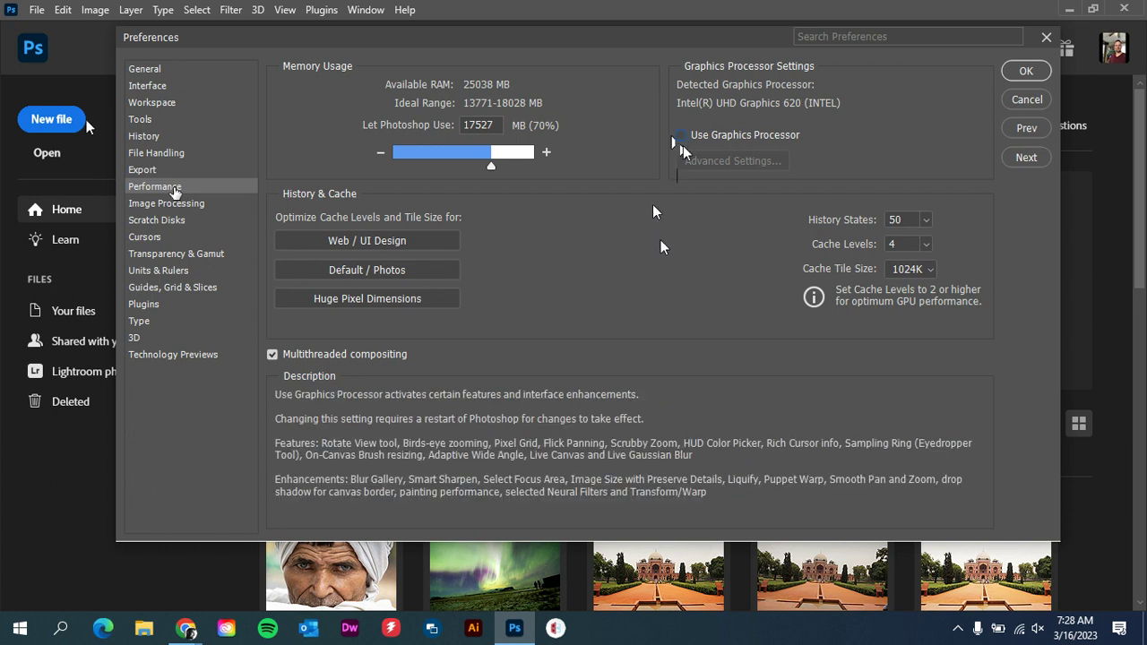
- Go via Image Processing to the Units & Rulers preferences page
{"action": "left_click", "coordinate": [184, 205]}
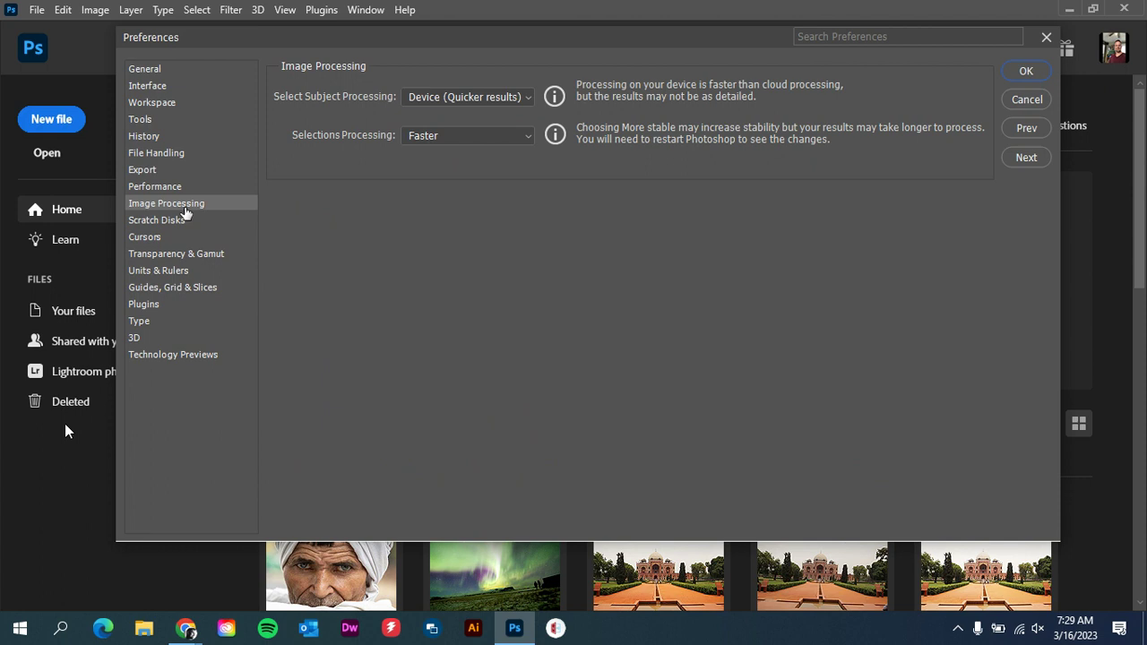
{"action": "left_click", "coordinate": [161, 271]}
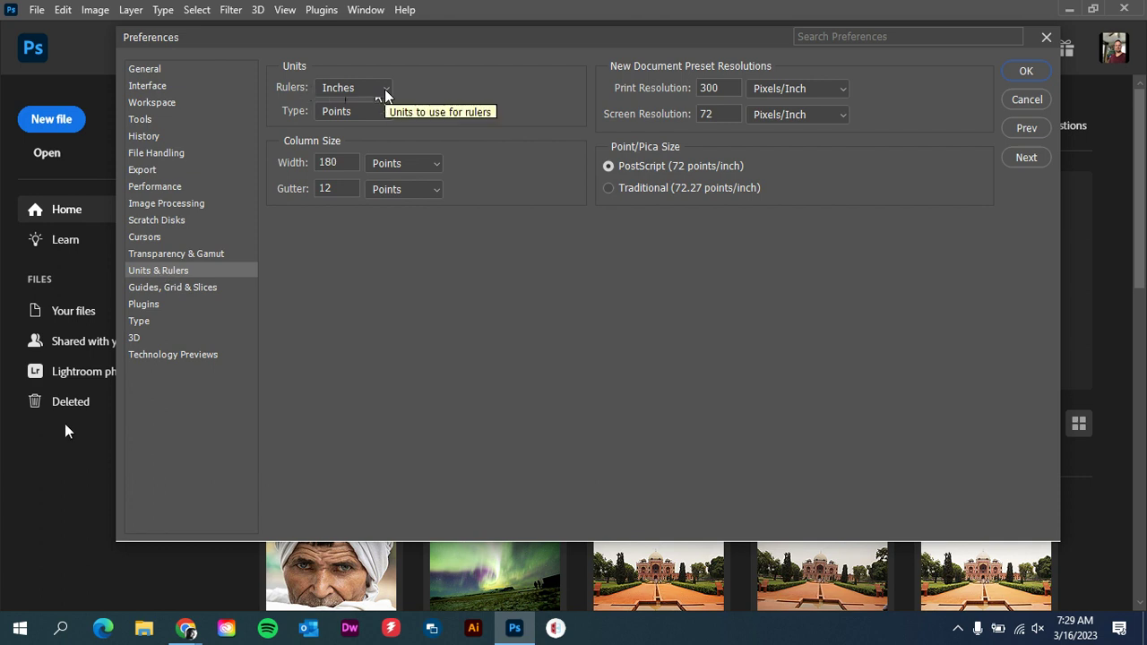
- Set ruler units to Inches and type units to Points, then show Guides, Grid & Slices
{"action": "left_click", "coordinate": [385, 89]}
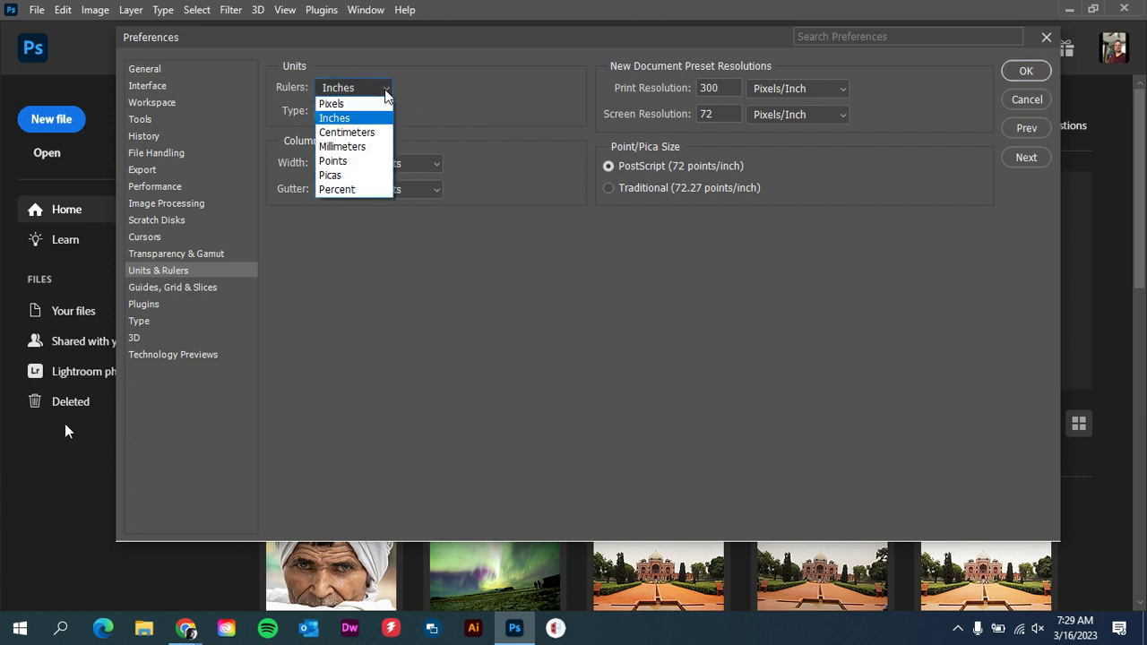
{"action": "left_click", "coordinate": [304, 87]}
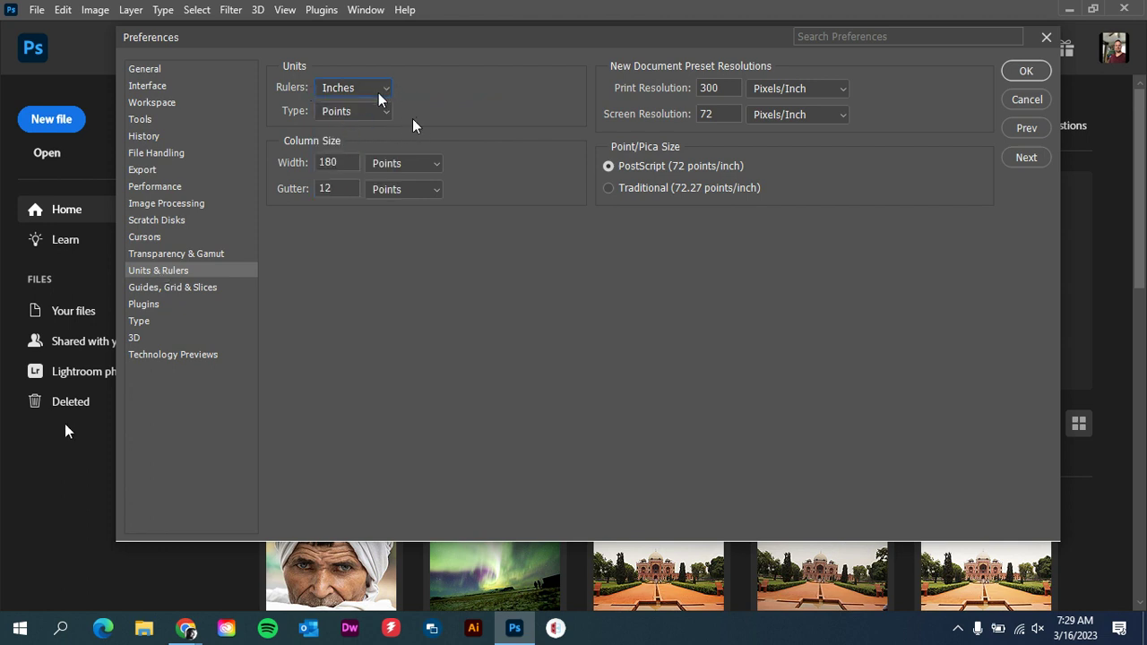
{"action": "left_click", "coordinate": [354, 113]}
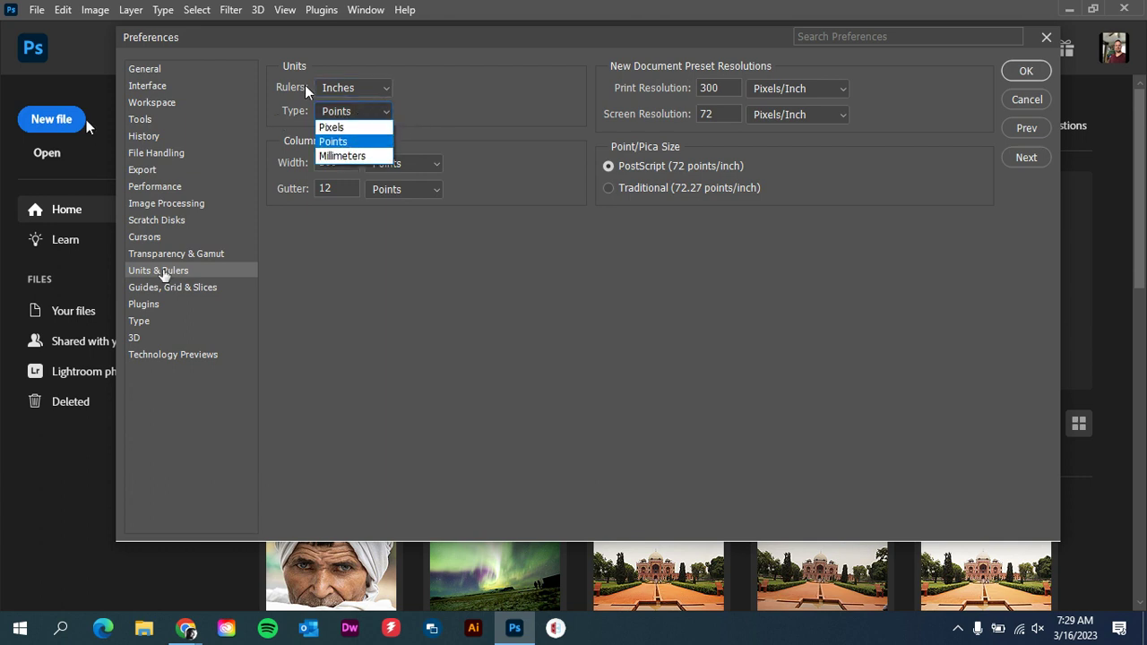
{"action": "left_click", "coordinate": [346, 142]}
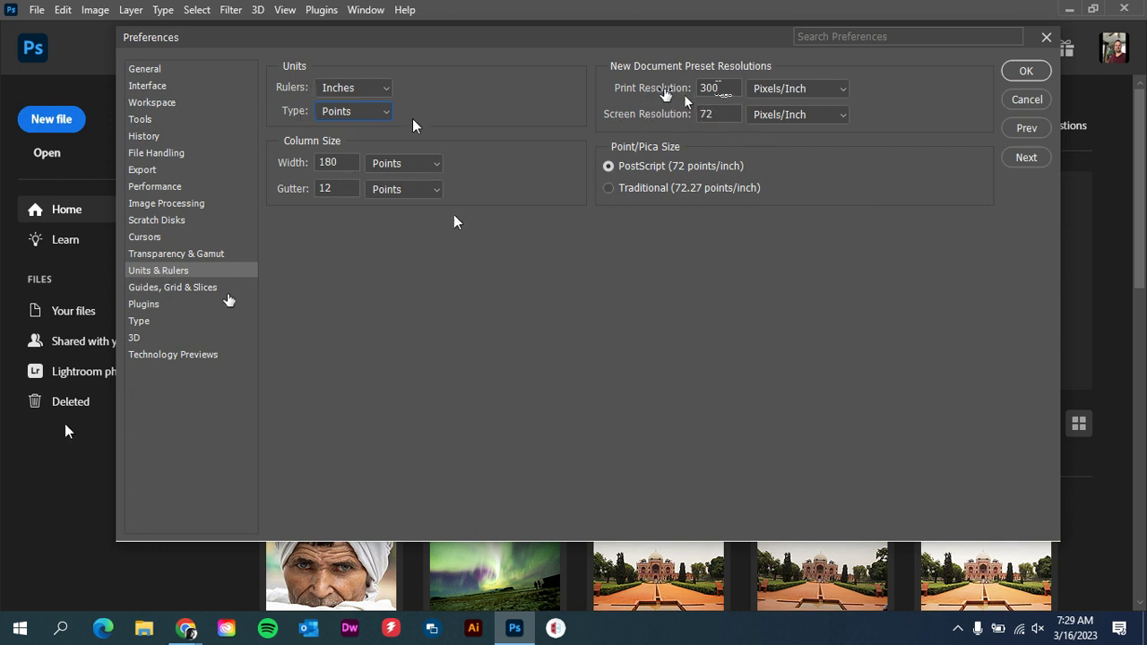
{"action": "left_click", "coordinate": [174, 294]}
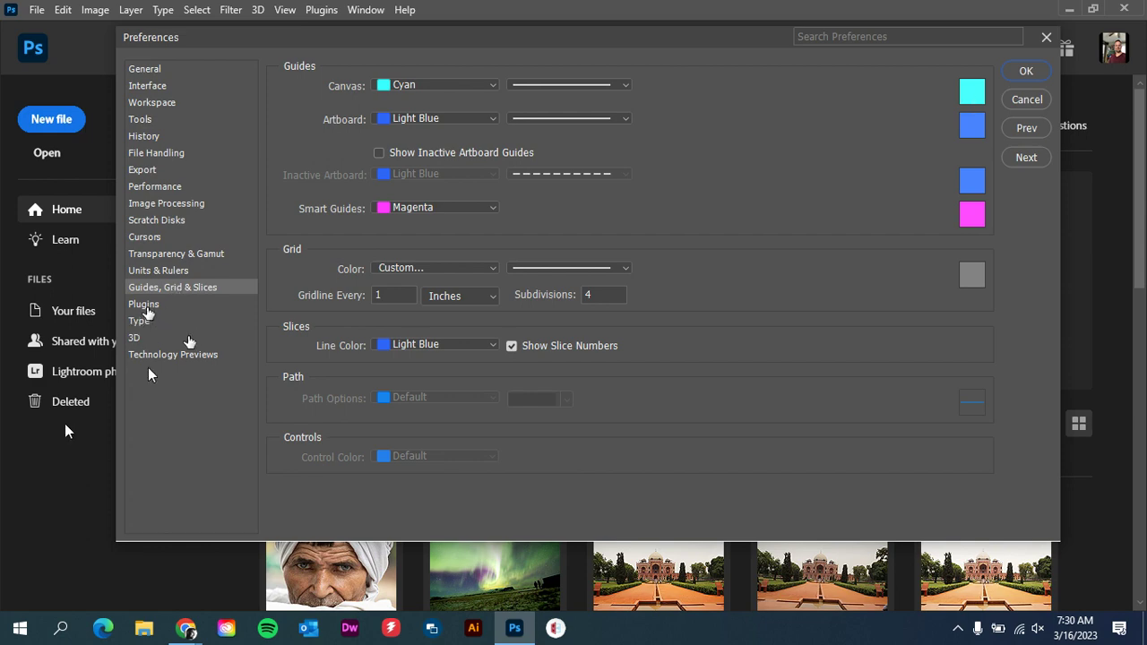
- Accept all preference changes with OK, returning to the Home screen
{"action": "left_click", "coordinate": [1028, 72]}
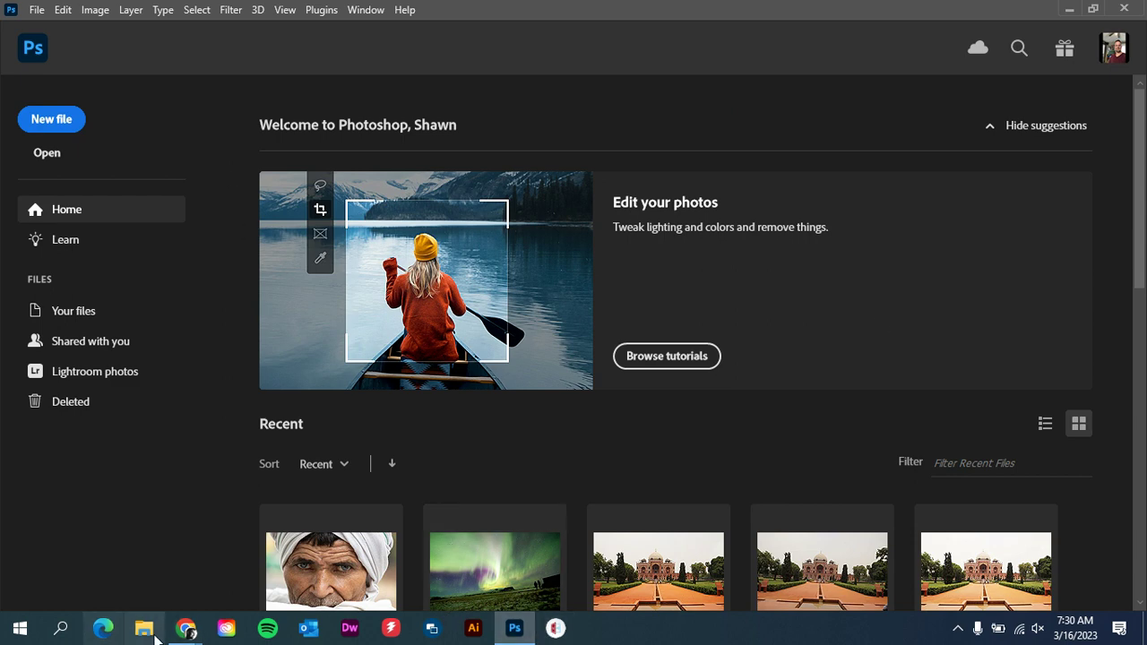
{"action": "mouse_move", "coordinate": [193, 634]}
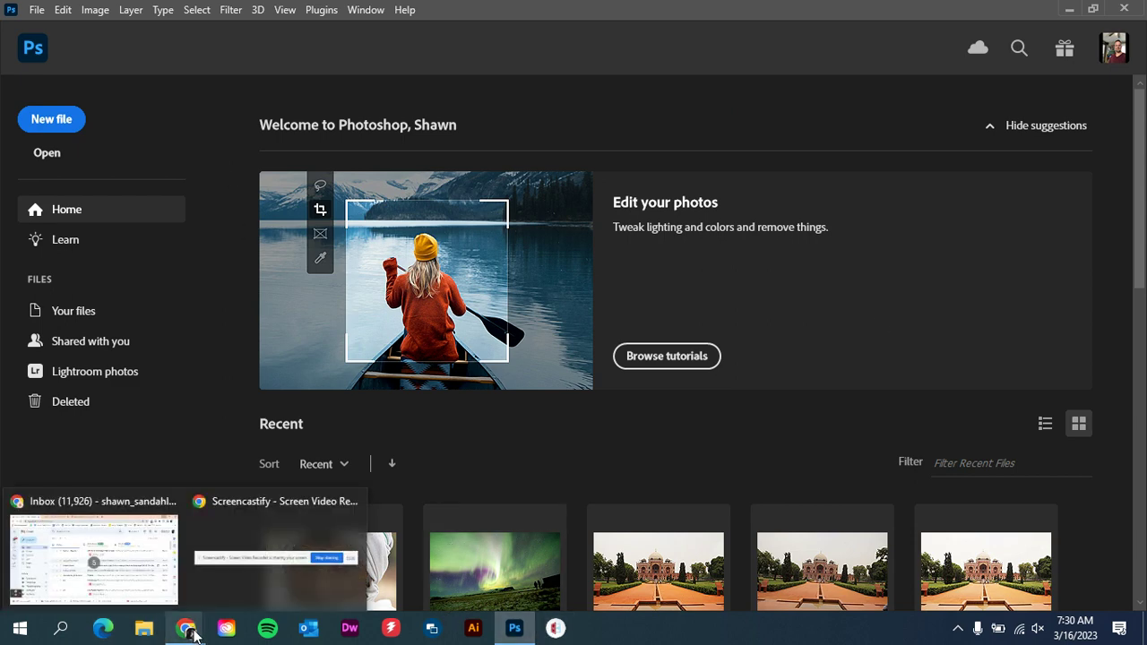